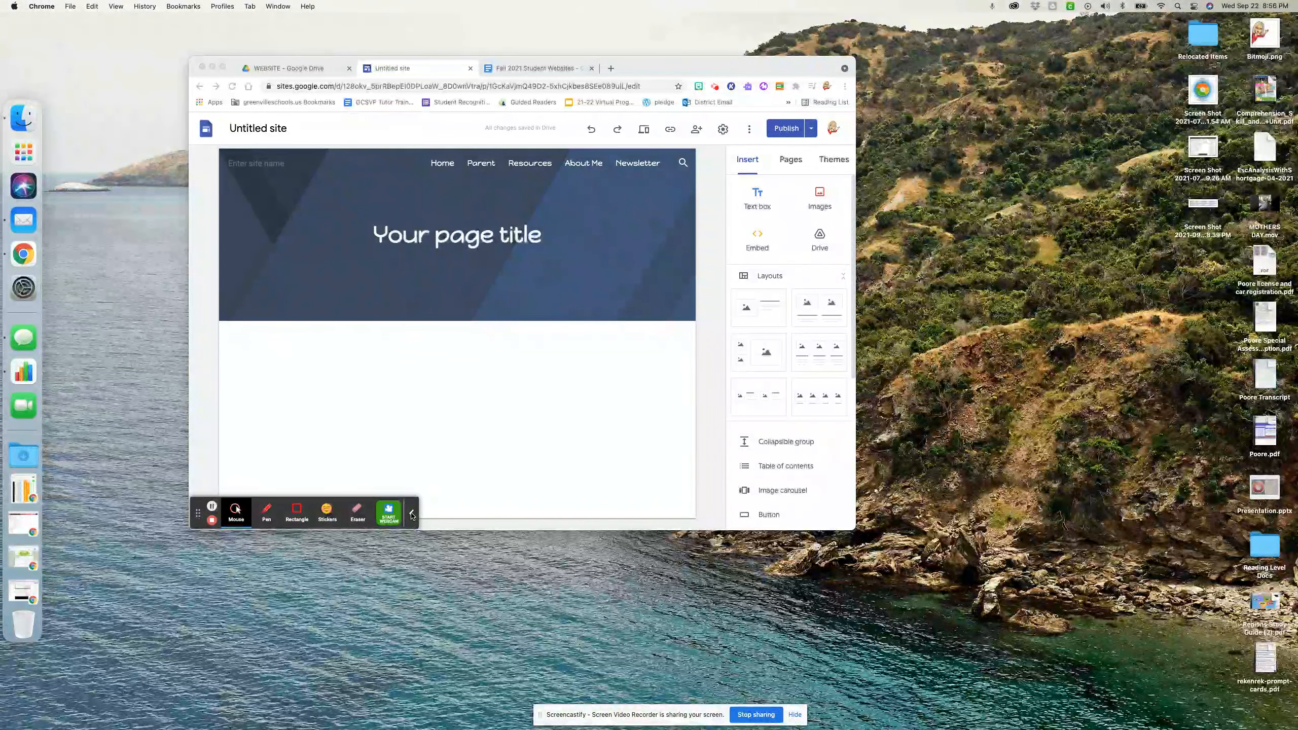
- Publish the site's latest changes and return to the site editor
left_click(410, 513)
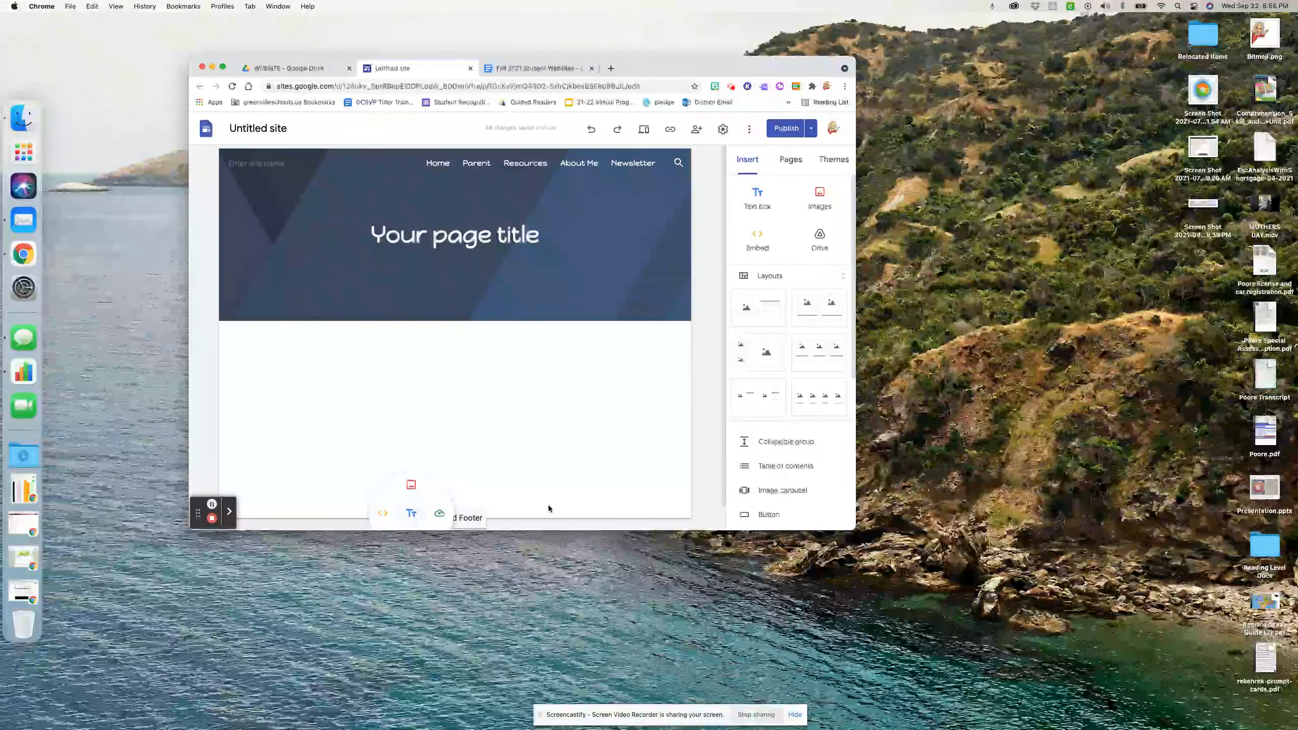
left_click(537, 512)
mouse_move(549, 508)
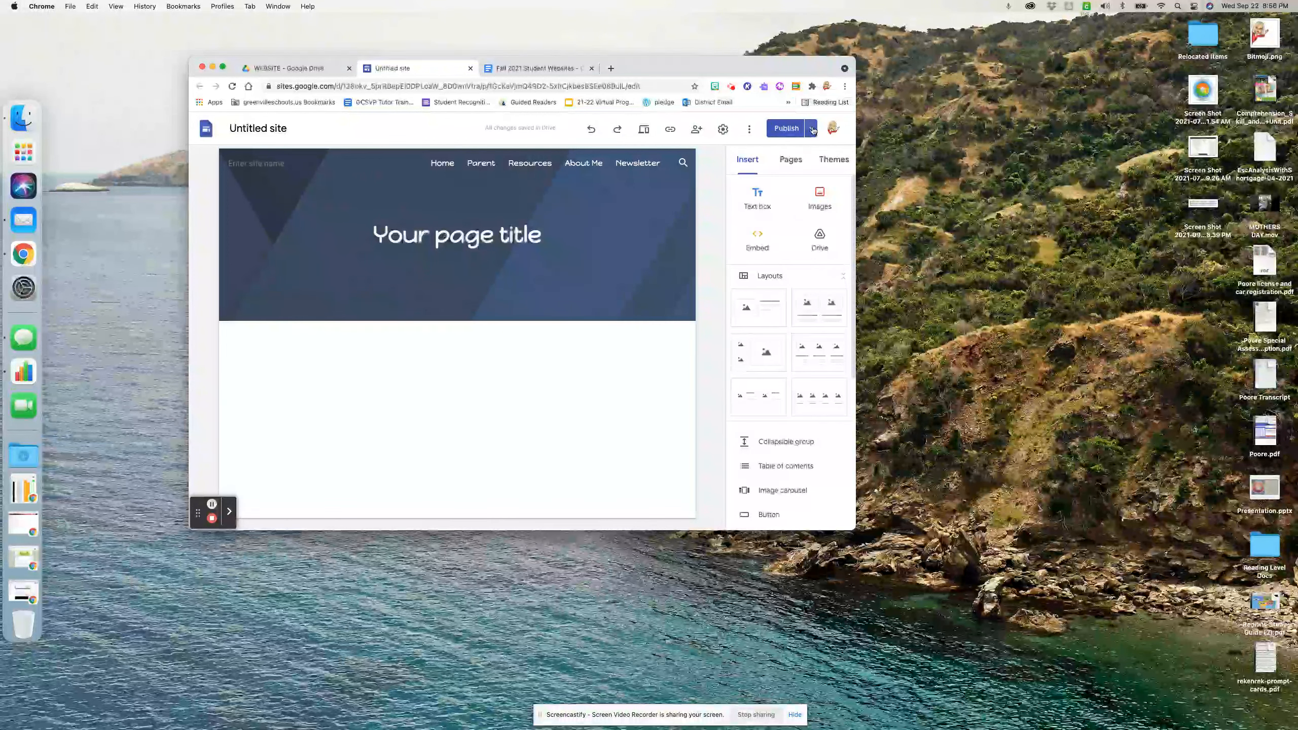
left_click(532, 244)
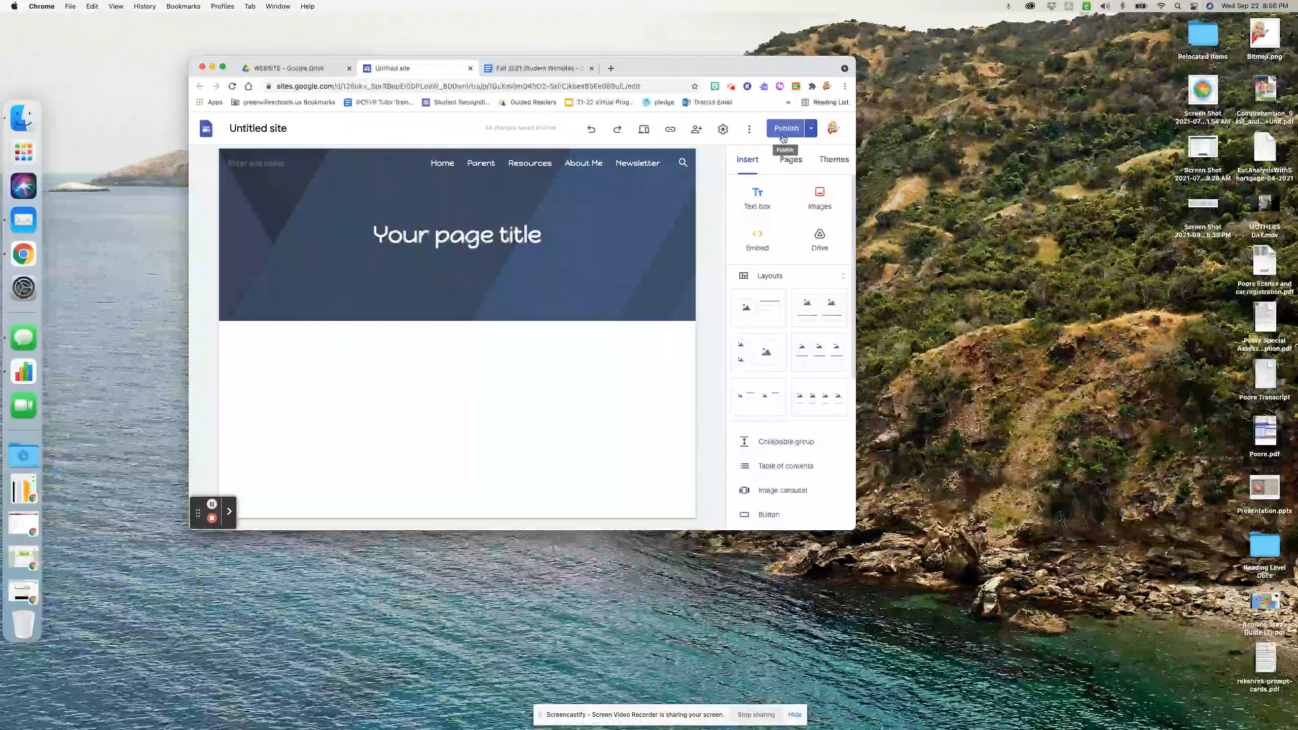
left_click(786, 129)
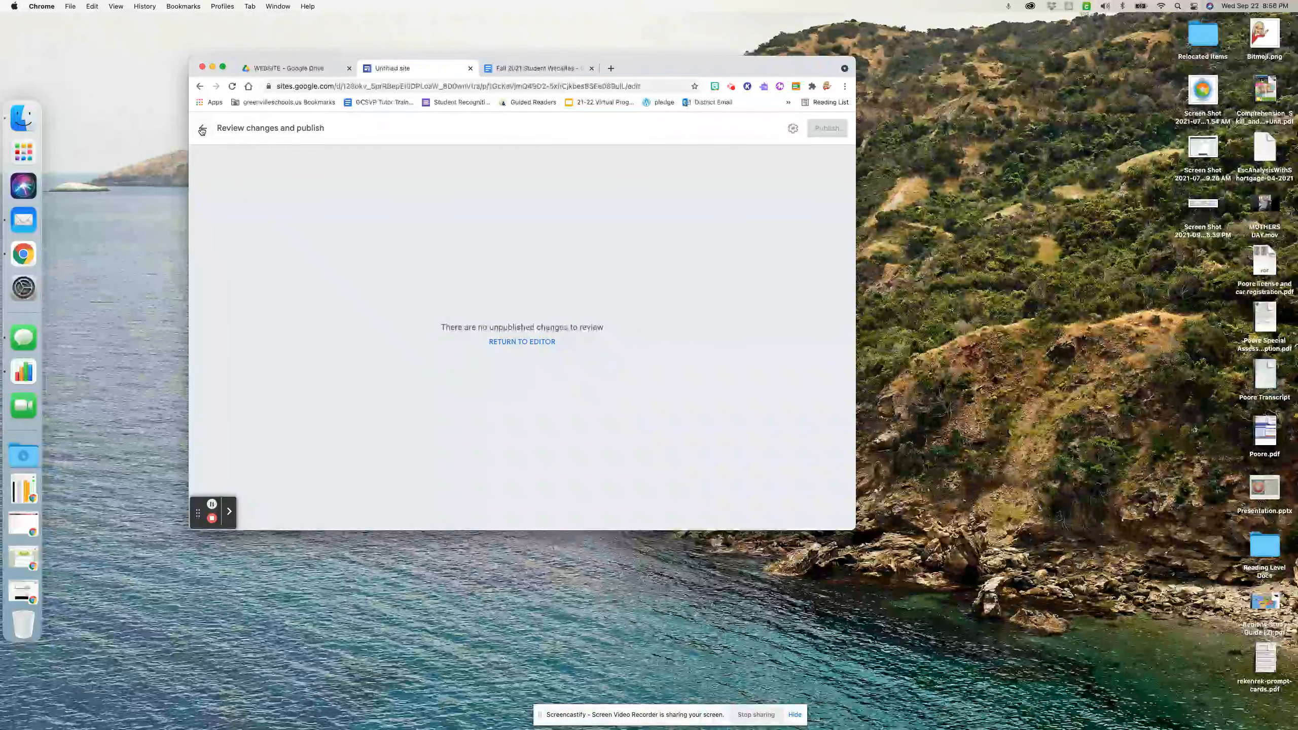
left_click(202, 128)
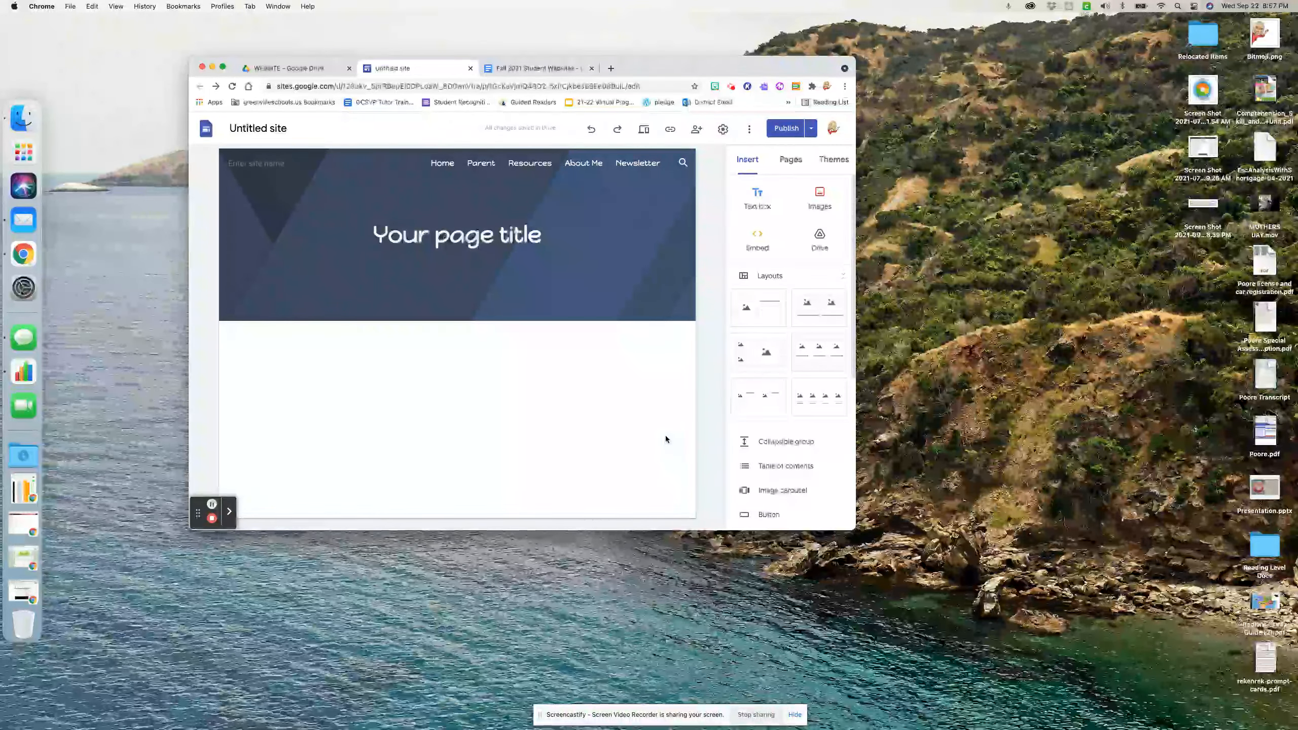
- Copy the published site link and switch to the Fall 2021 Student Websites document
left_click(671, 130)
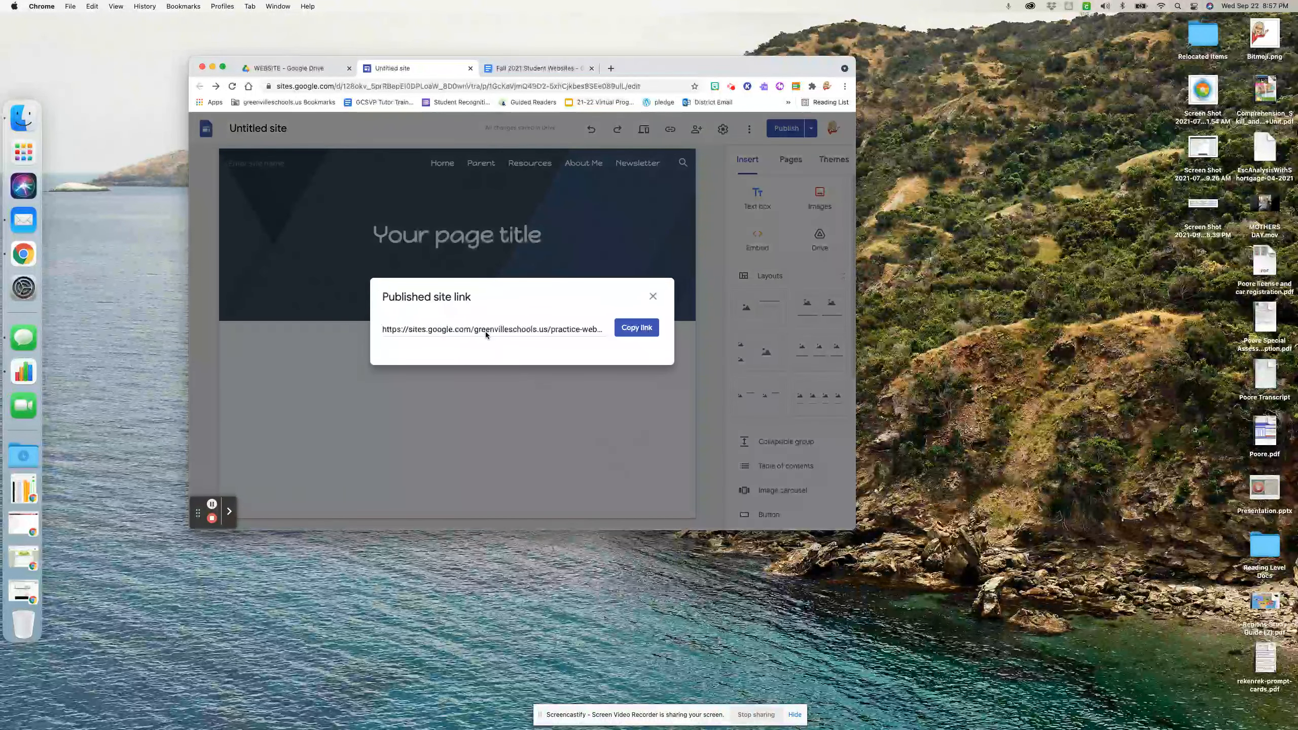
left_click(637, 329)
left_click(545, 69)
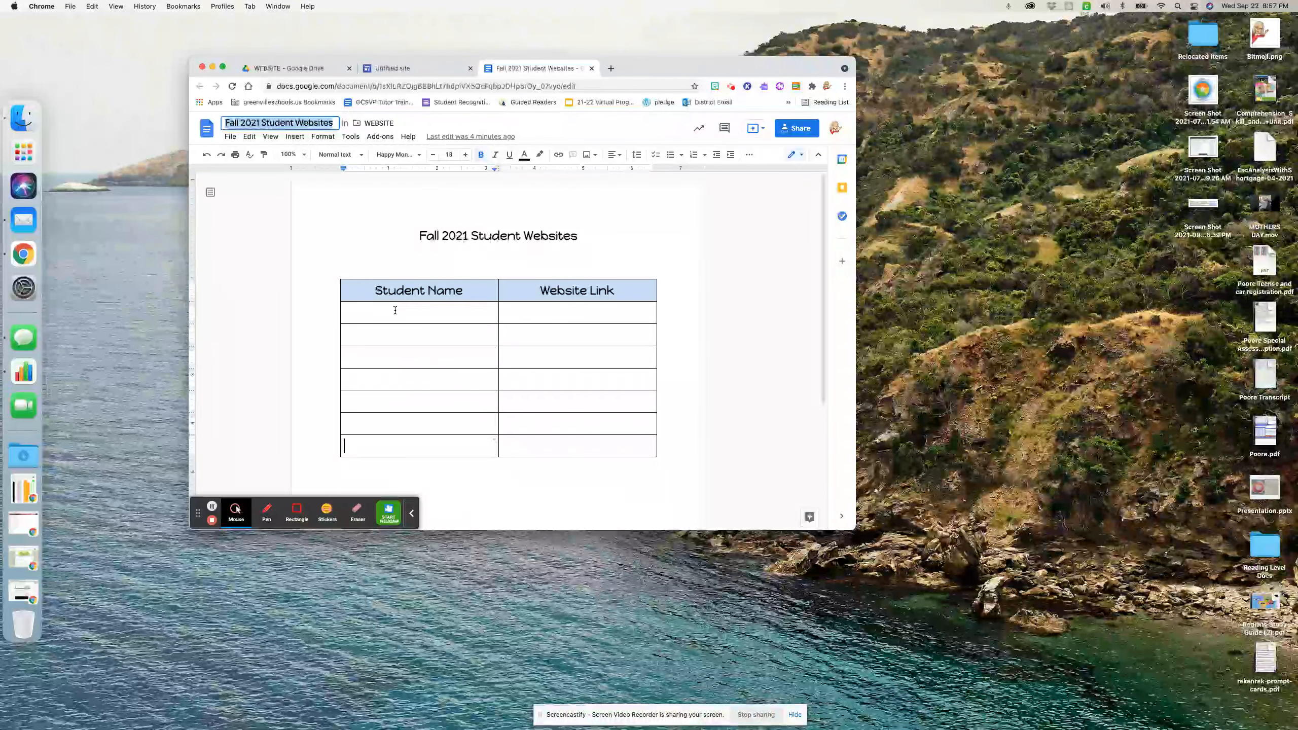
- Paste the copied site link into the first Website Link cell of the table
right_click(528, 317)
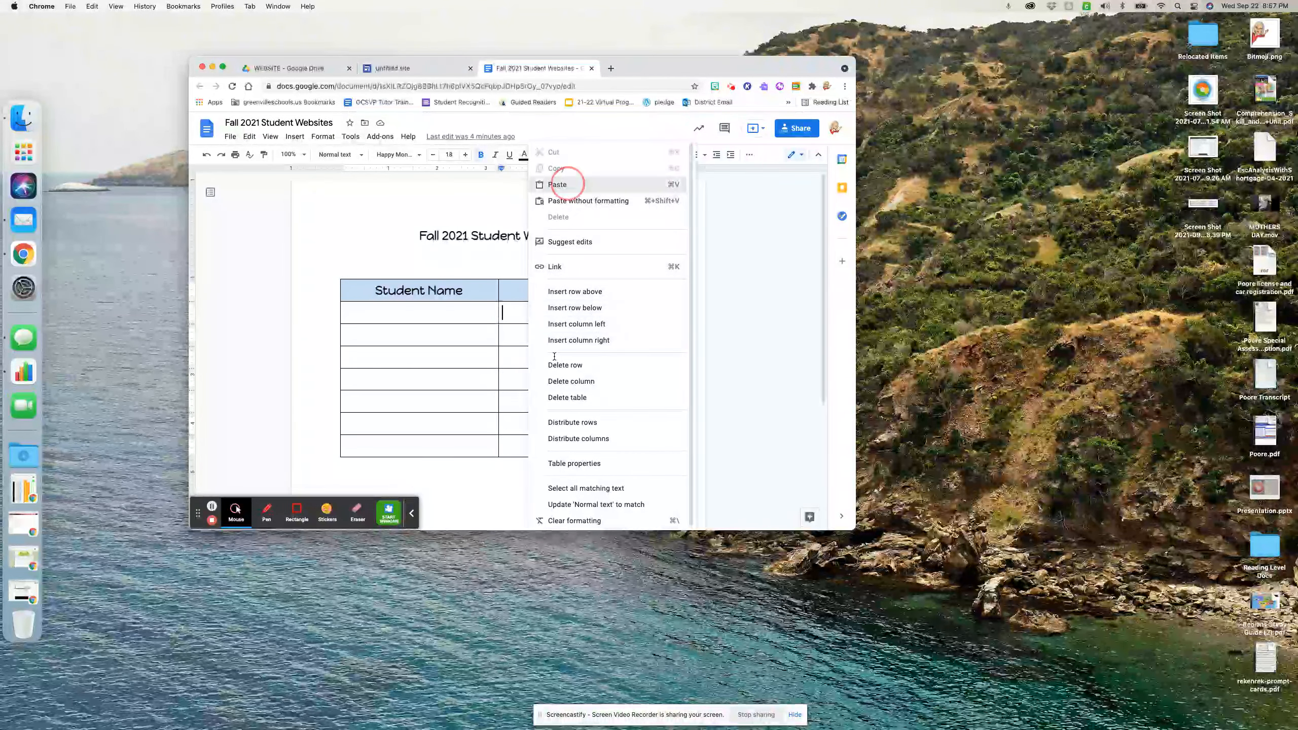
left_click(565, 184)
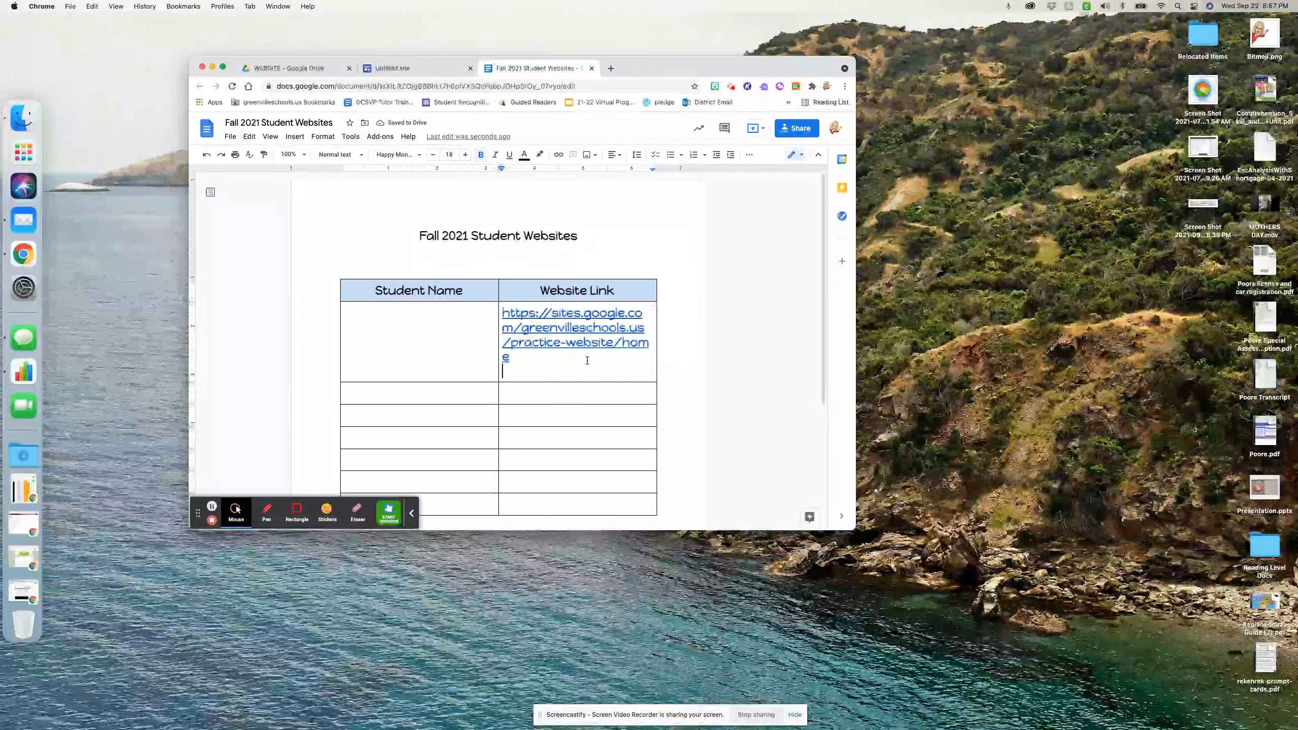
- Delete the pasted link text from the cell and switch back to the untitled site
key("BackSpace")
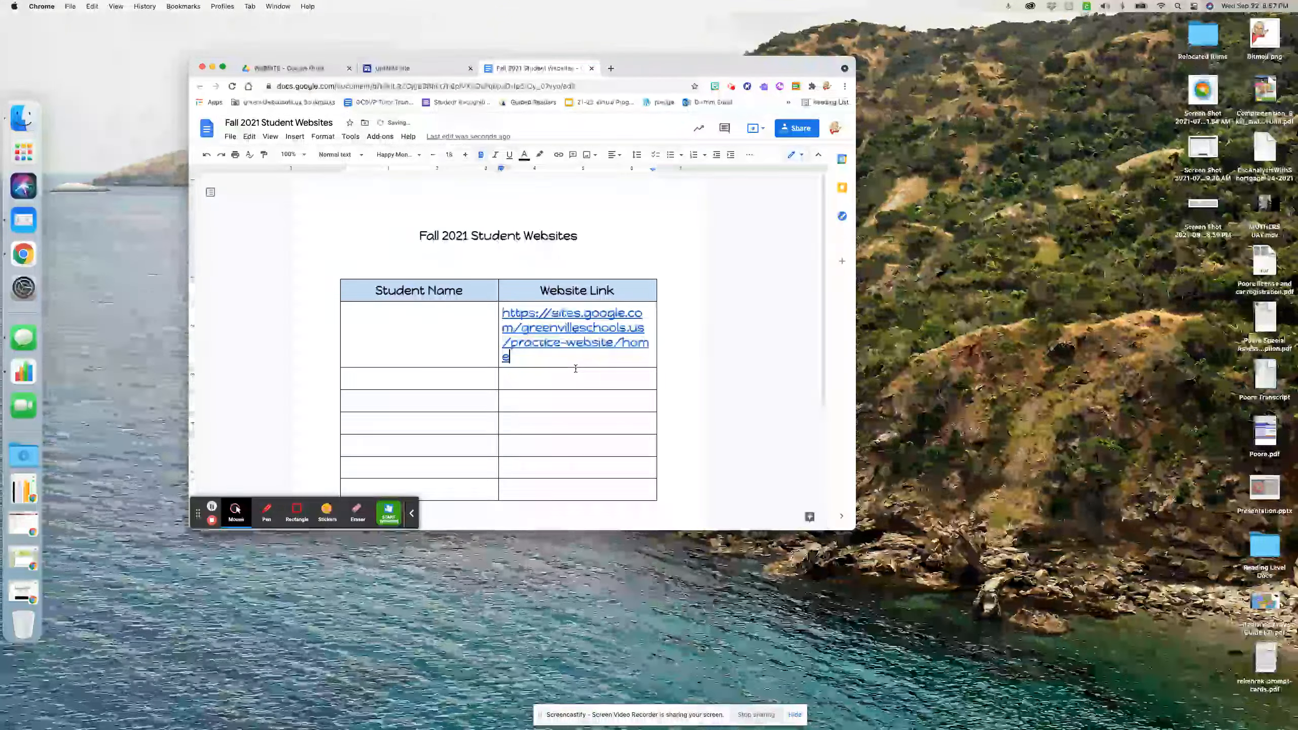
key("BackSpace")
key("BackSpace")
key("BackSpace")
key("BackSpace")
key("BackSpace")
key("BackSpace")
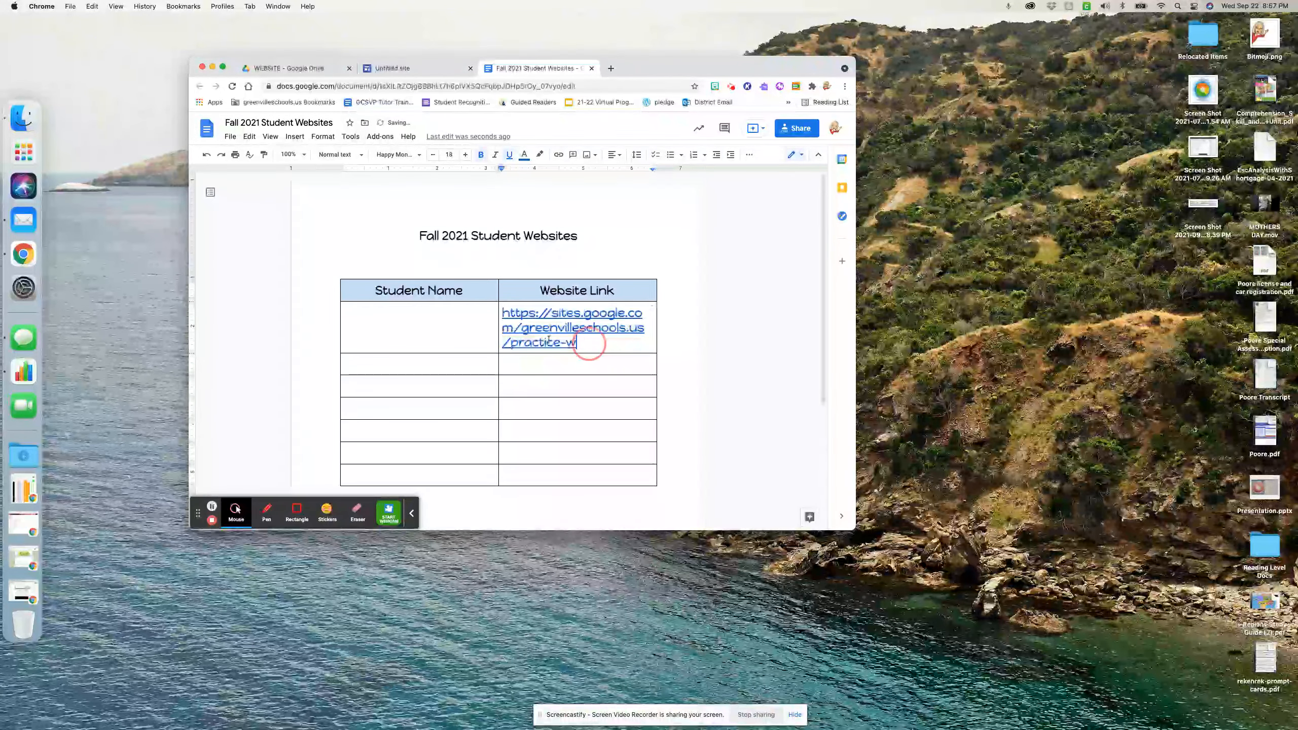
left_click_drag(579, 344, 502, 312)
key("BackSpace")
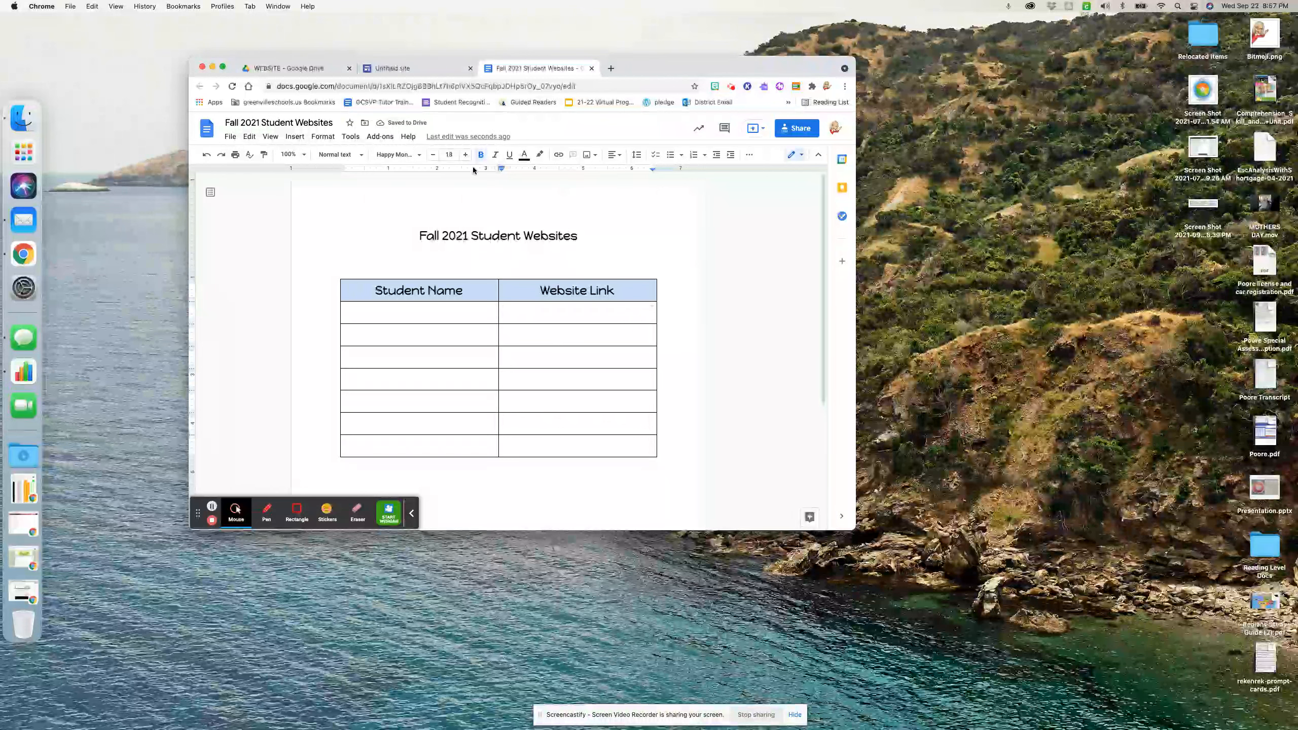
left_click(396, 68)
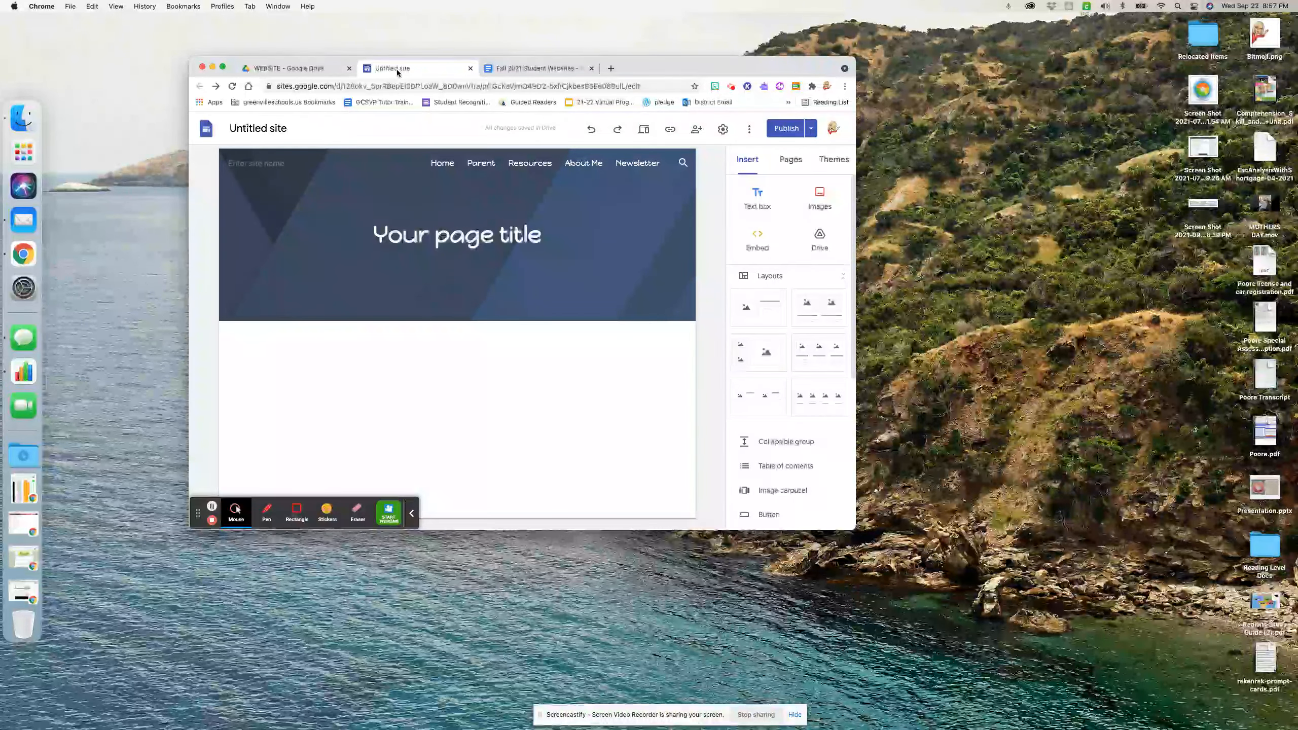